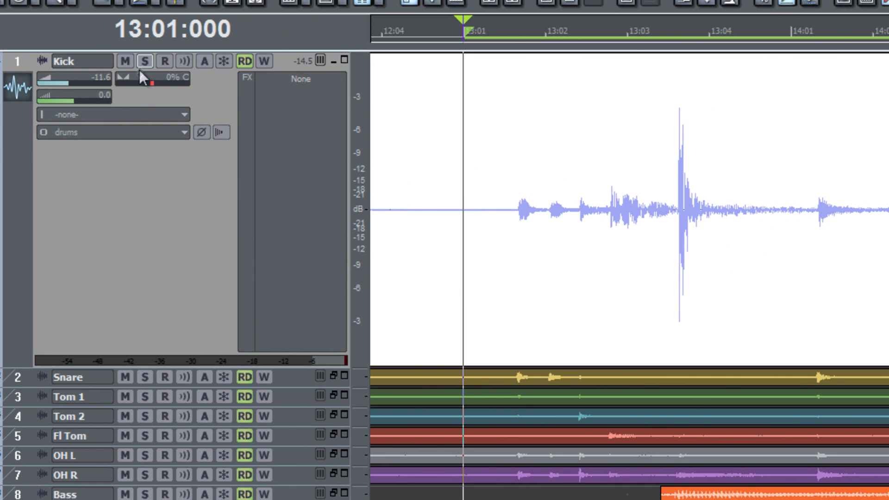
- Solo the Kick track, play it to listen, then unsolo it
left_click(148, 61)
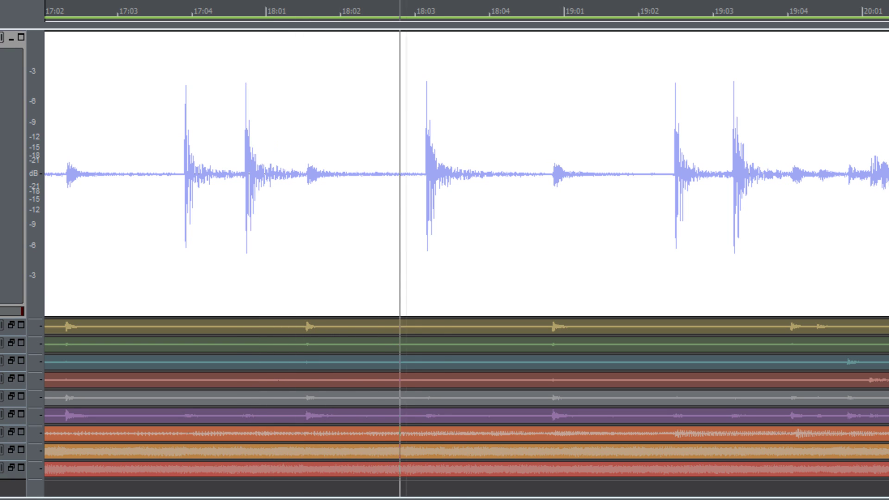
key("space")
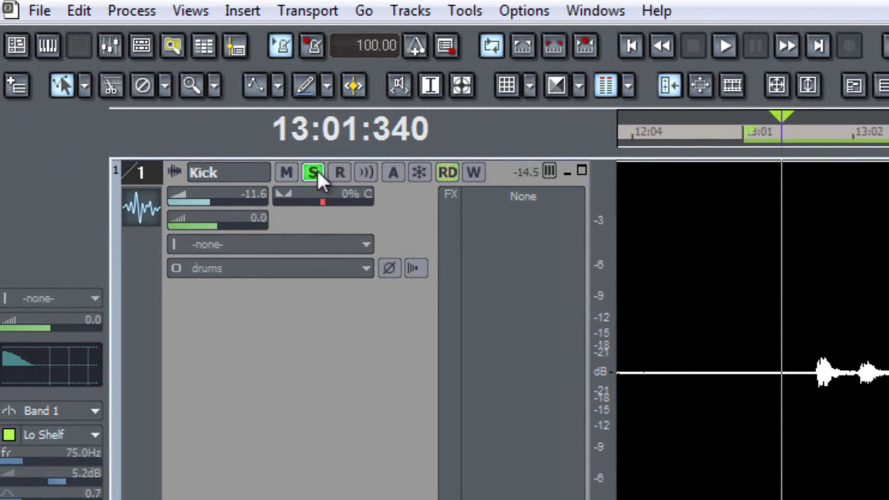
left_click(317, 170)
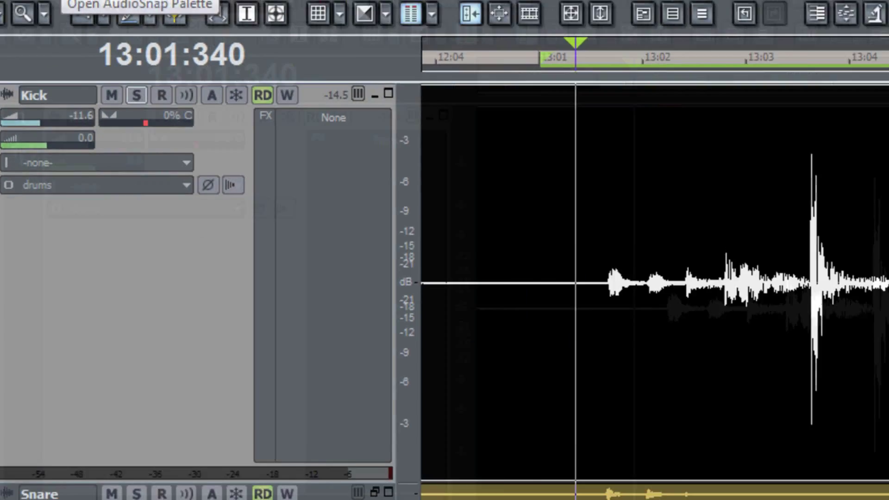
- Set AudioSnap's Convert to MIDI Note to C 3 with velocities varying by pulse level
left_click(232, 41)
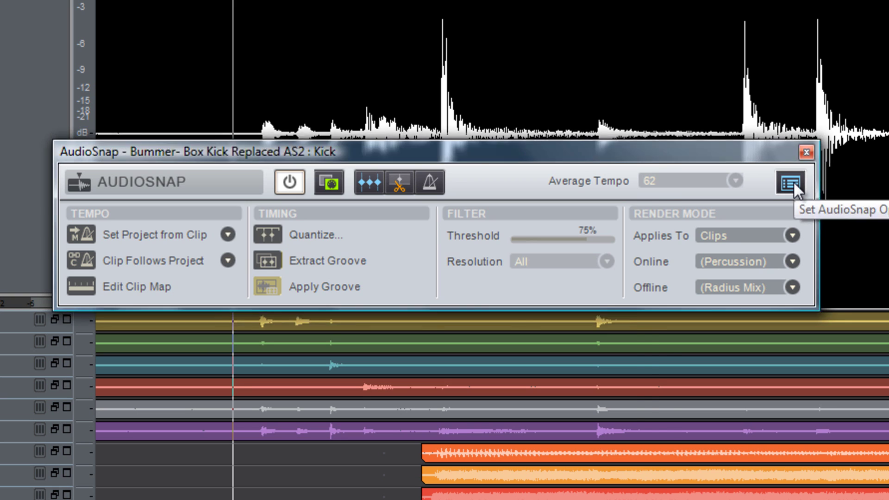
left_click(790, 181)
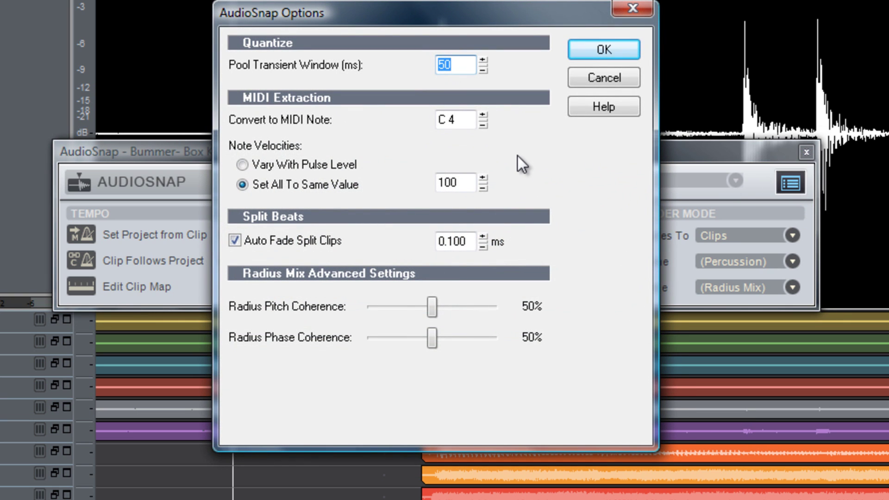
double_click(450, 119)
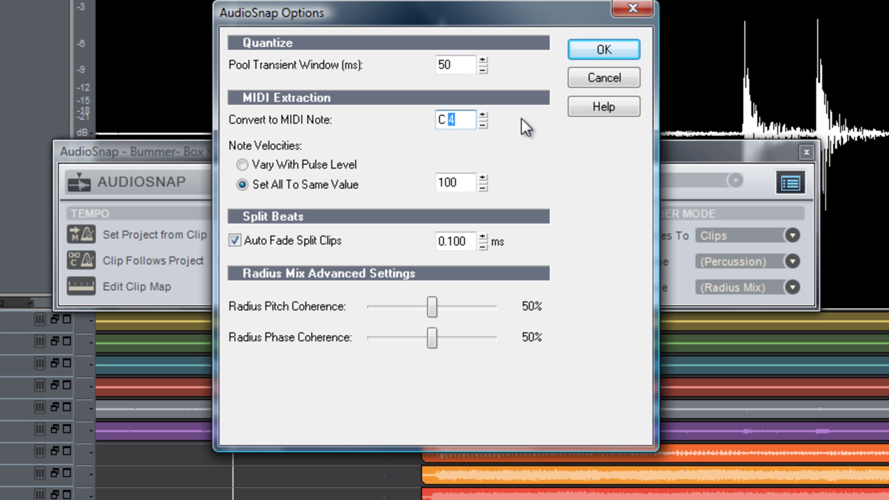
type("3")
left_click(243, 166)
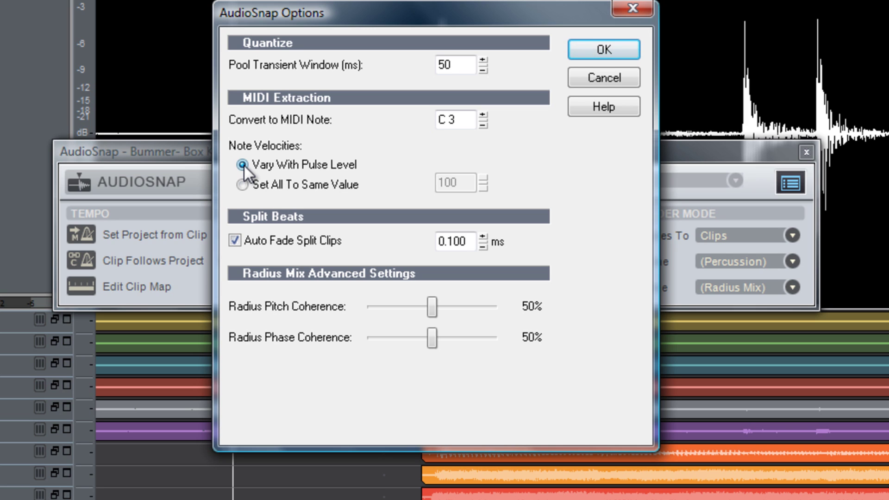
left_click(628, 52)
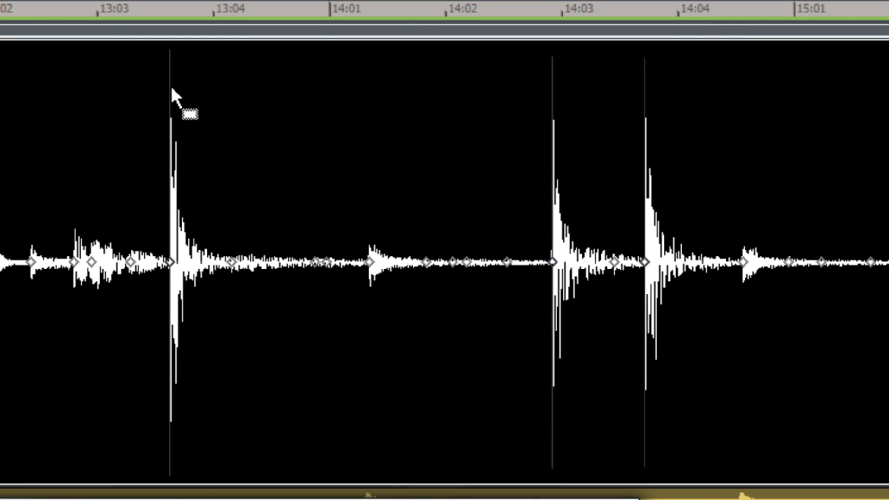
left_click(171, 88)
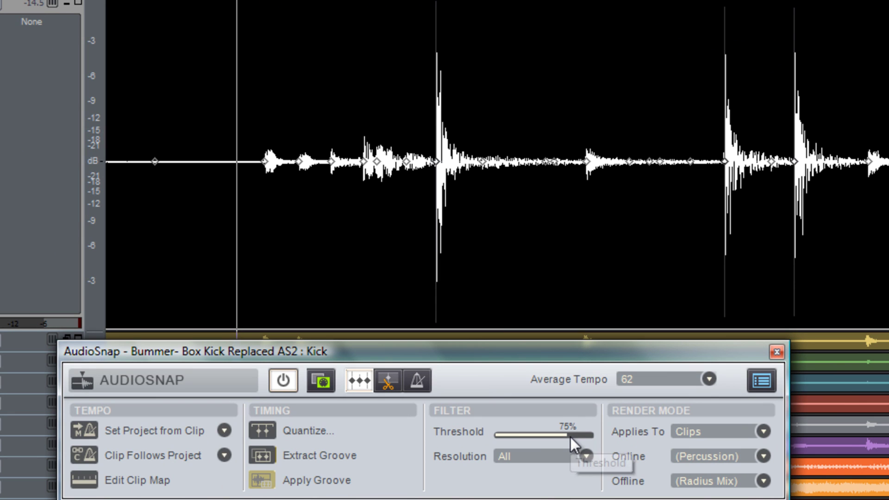
scroll(569, 438, "down", 5)
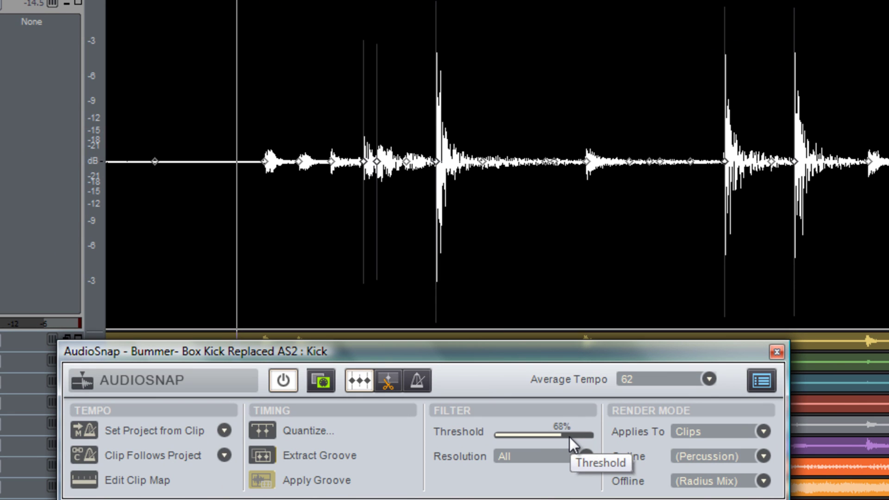
scroll(569, 437, "down", 4)
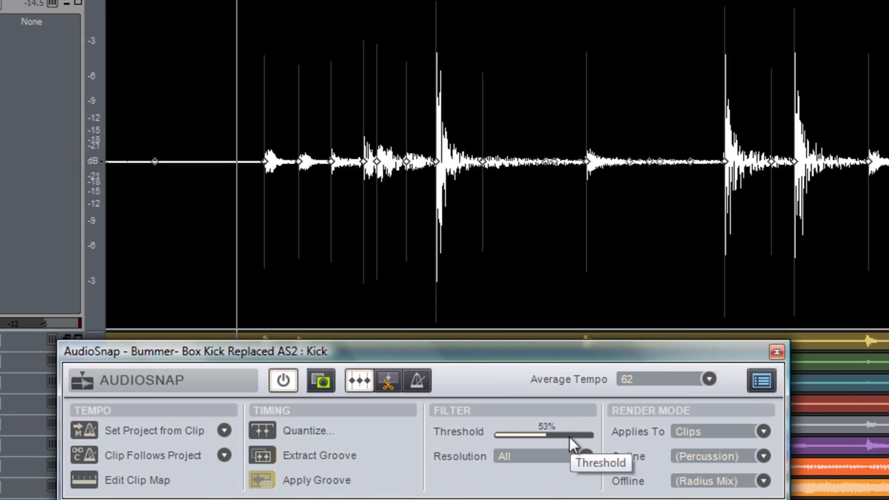
scroll(572, 437, "up", 2)
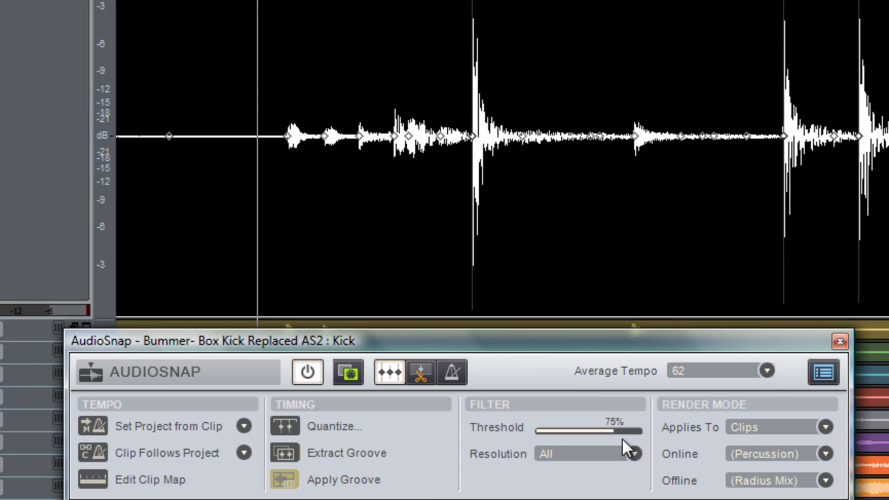
- Close AudioSnap, re-enable the weak transient marker, then disable it again
left_click(842, 337)
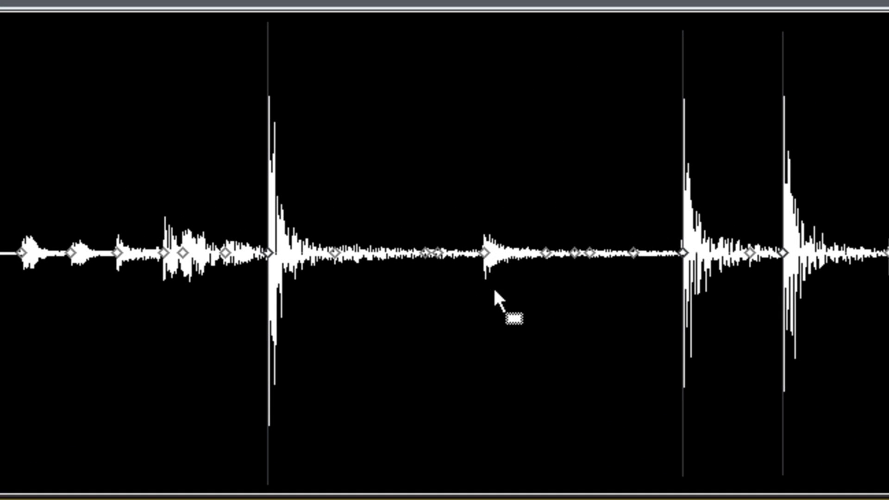
mouse_move(484, 250)
right_click(484, 249)
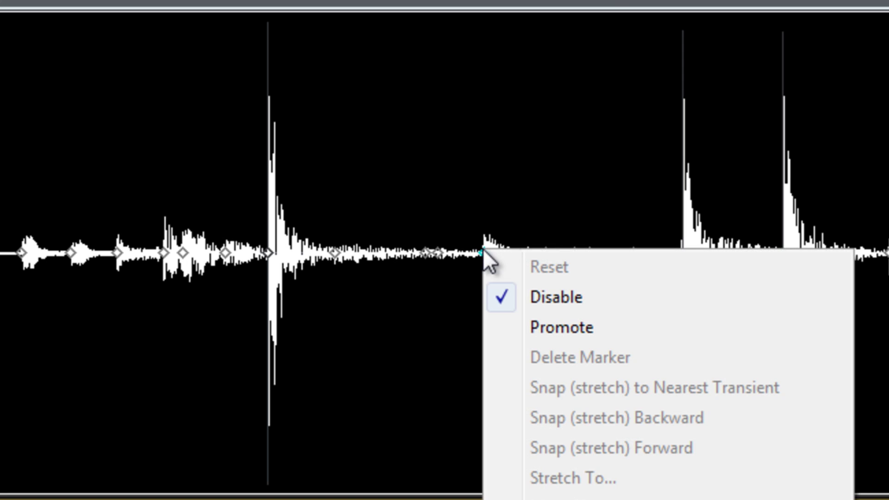
left_click(554, 303)
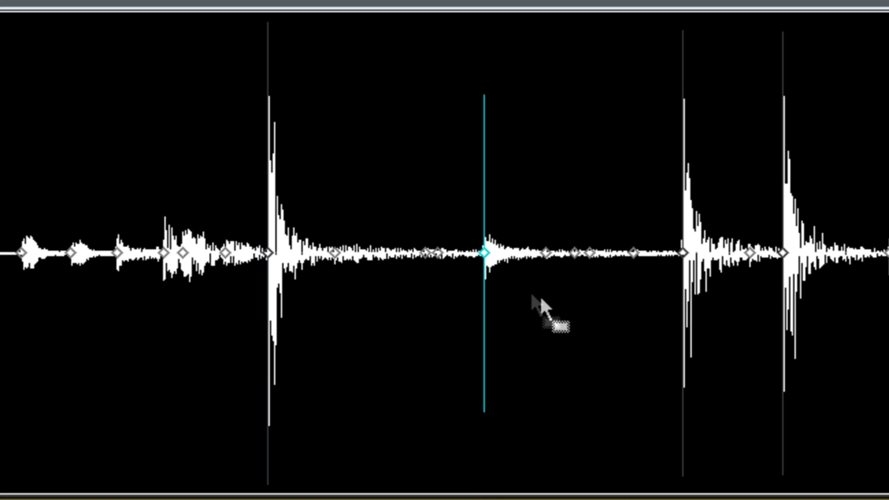
right_click(483, 252)
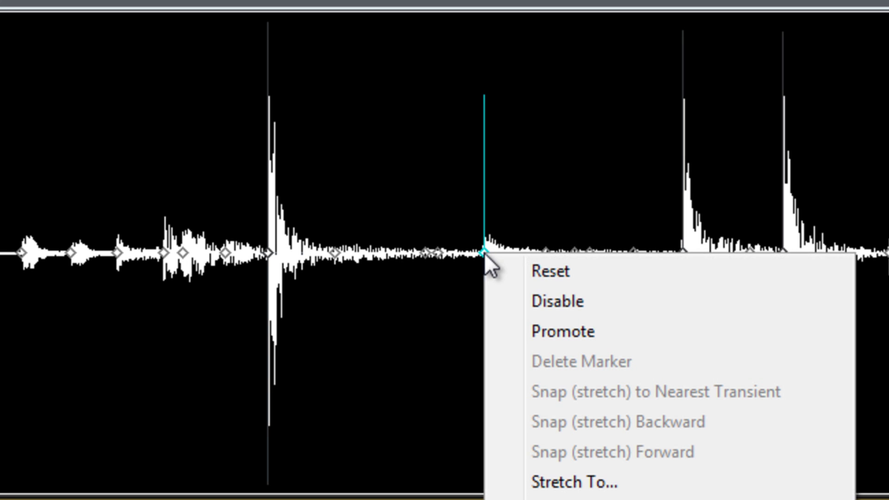
left_click(551, 303)
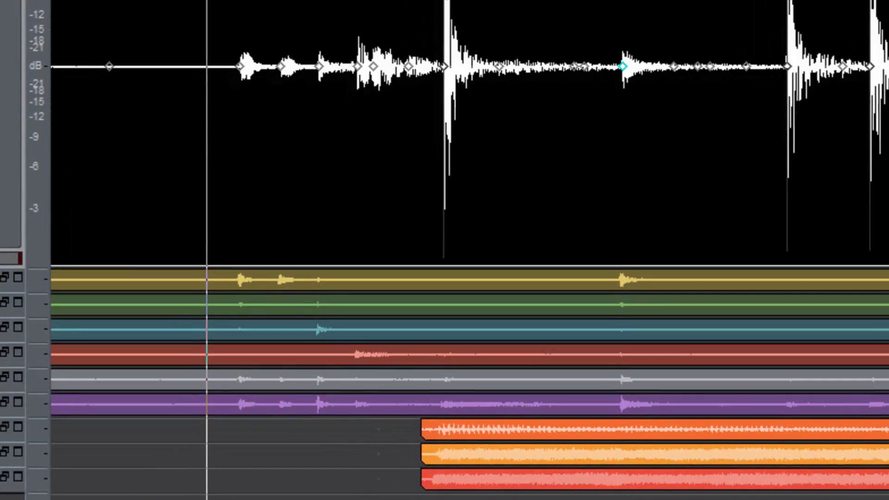
key("a")
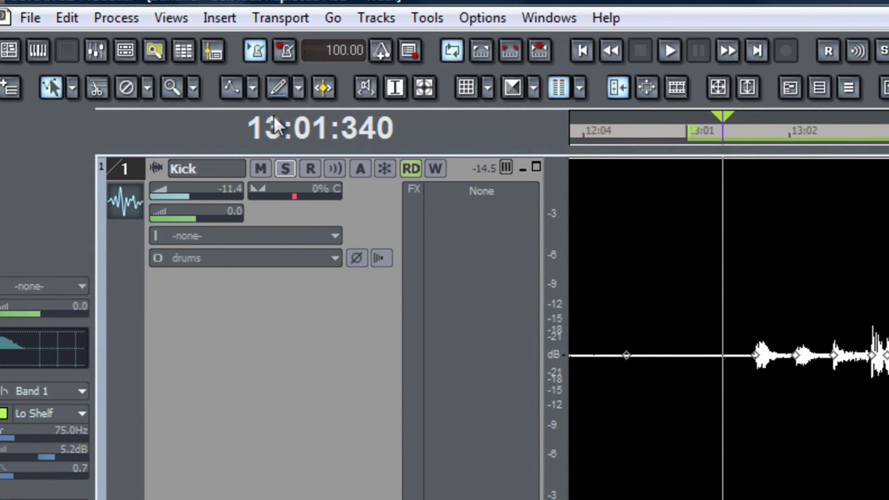
- Insert SessionDrummer 3 from the Synth Rack with an instrument track
left_click(121, 51)
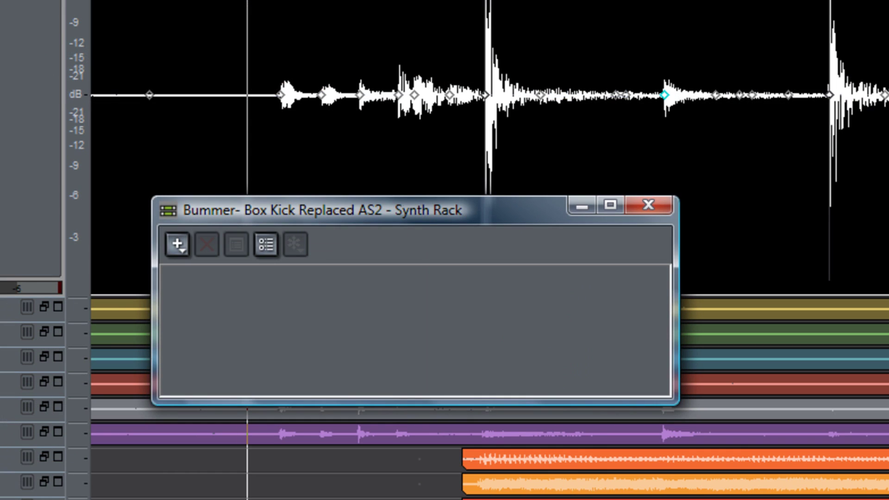
left_click(177, 250)
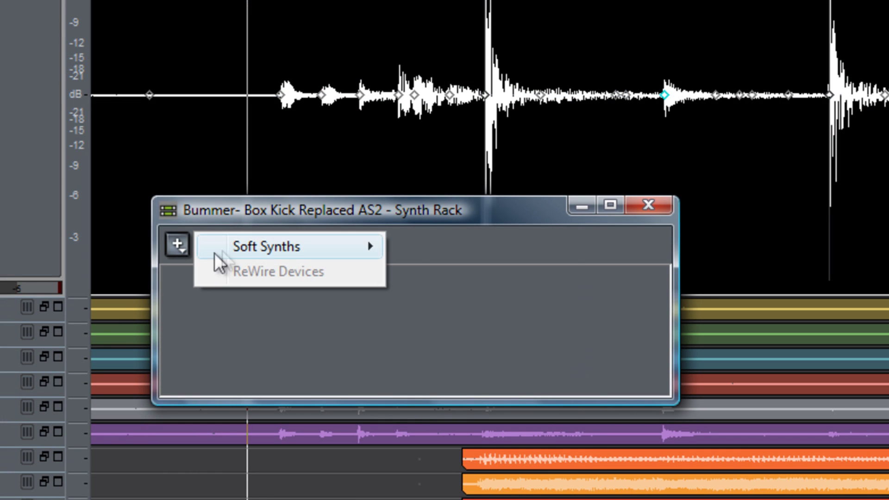
mouse_move(298, 258)
mouse_move(506, 352)
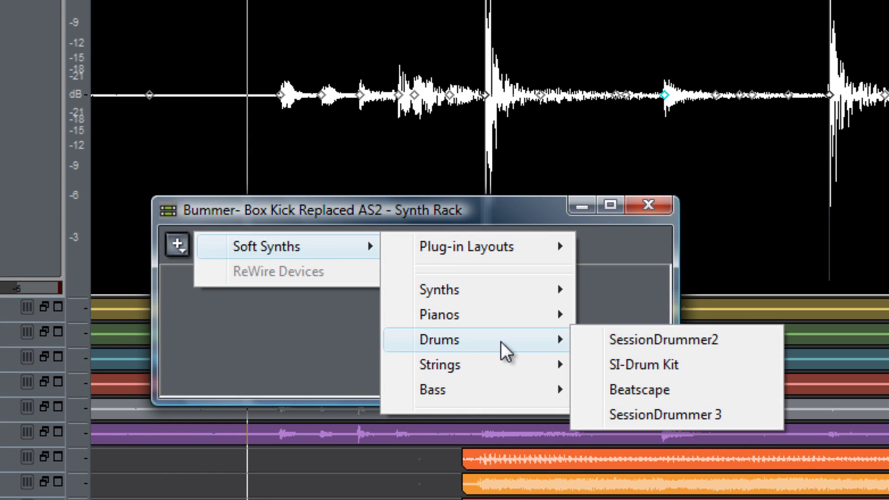
left_click(660, 419)
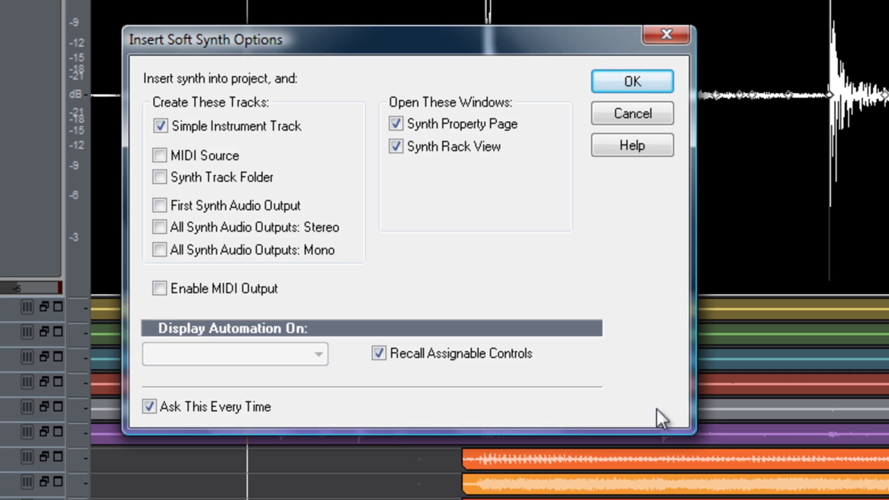
left_click(630, 80)
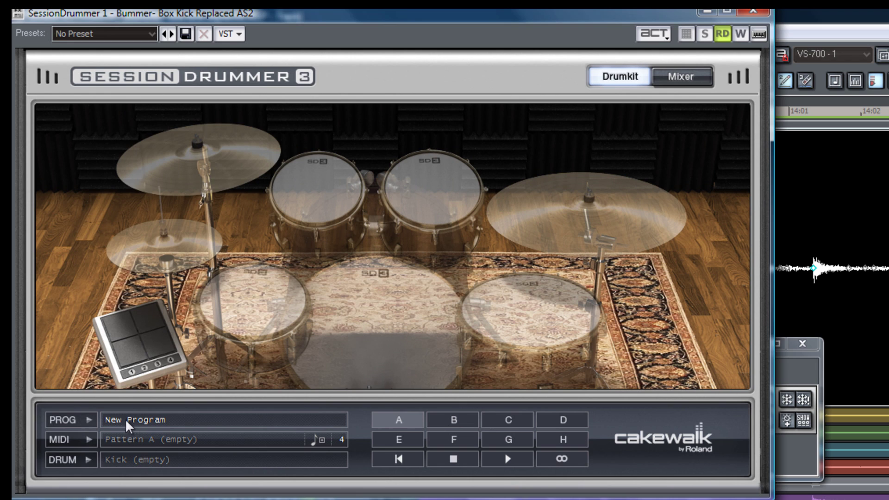
- Load the Acoustic kit StevenSlate_SizzleKit_Wet2 into Session Drummer 3
left_click(129, 424)
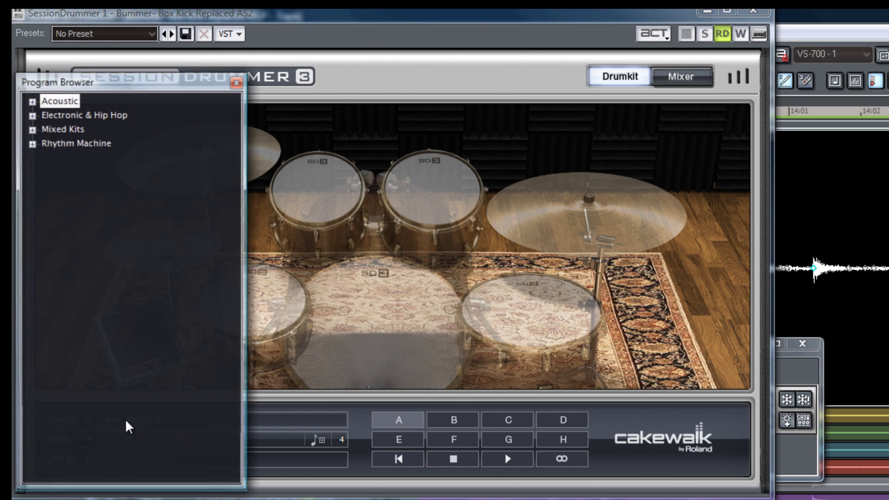
left_click(32, 102)
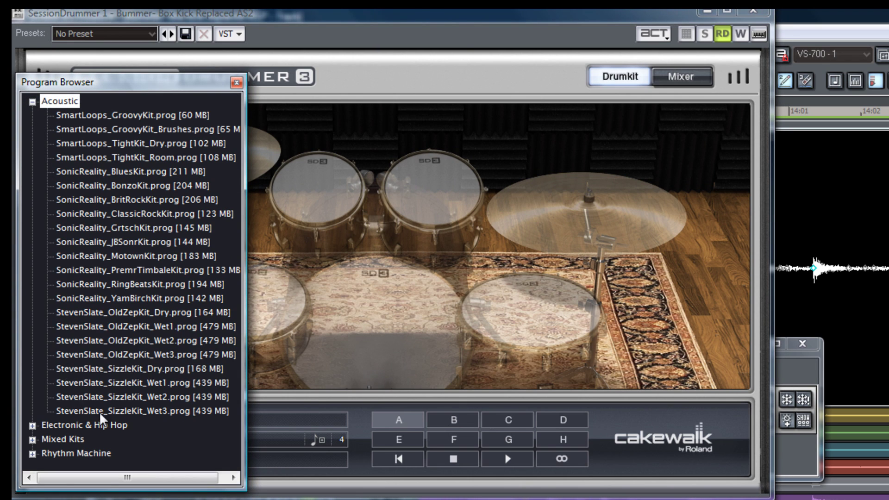
double_click(109, 398)
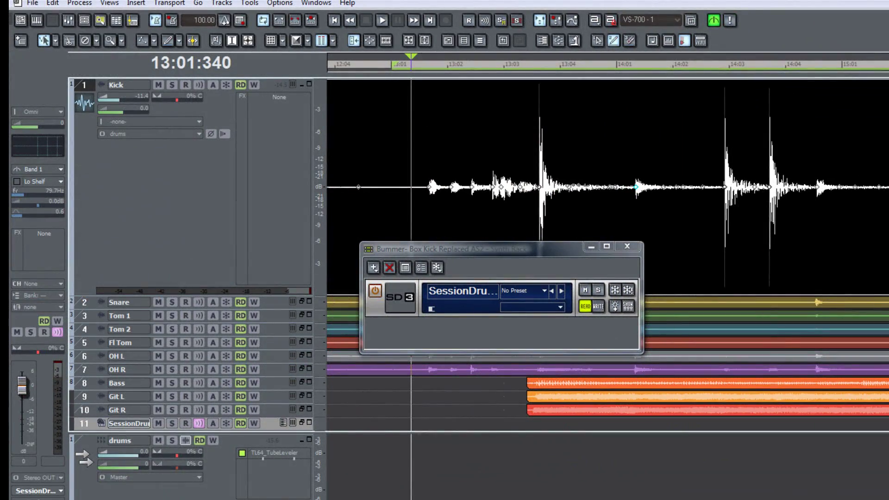
- Close the Synth Rack and move the SessionDrummer track under Kick at full height
left_click(625, 248)
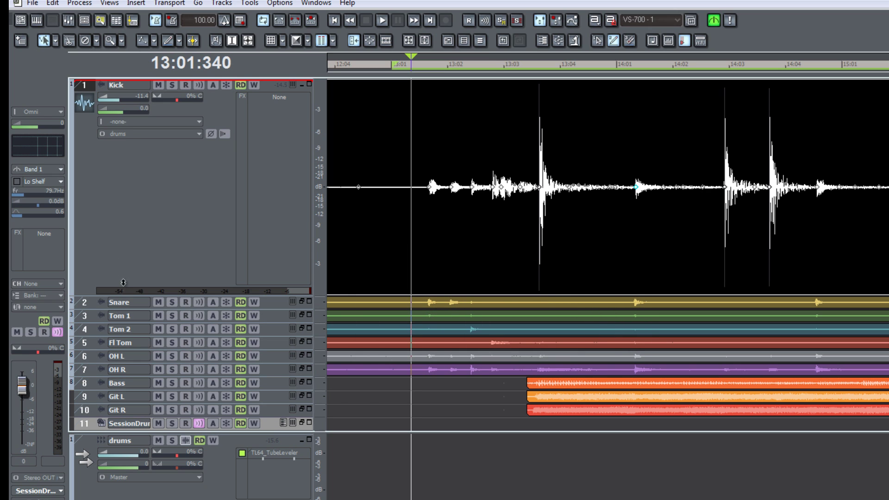
left_click_drag(122, 303, 122, 301)
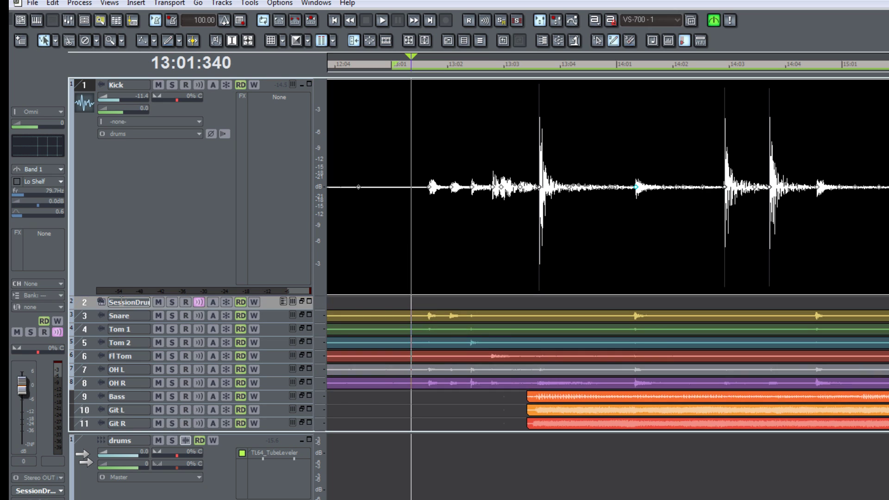
left_click(302, 302)
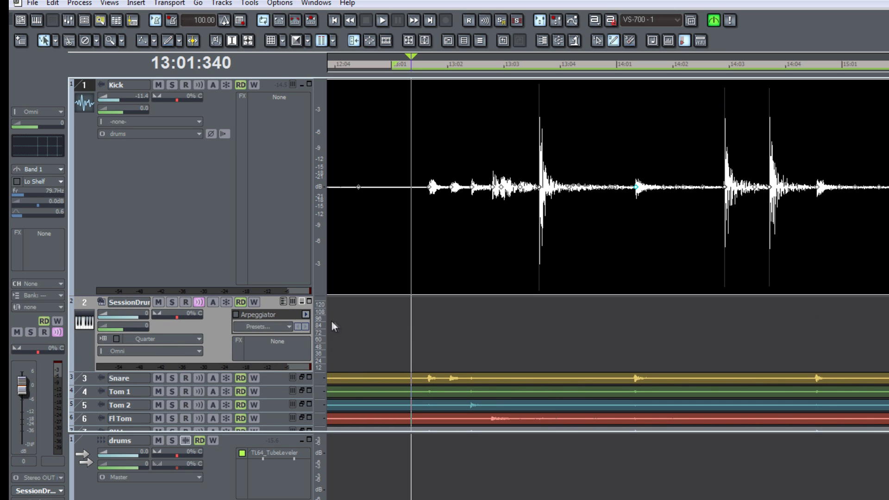
- Paste the copied MIDI notes onto the SessionDrummer track starting at 1:01:000
left_click(375, 331)
right_click(362, 334)
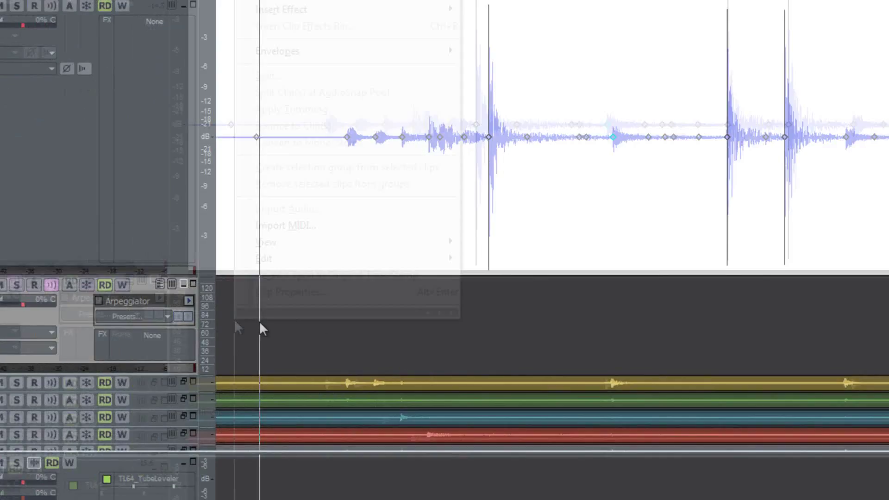
mouse_move(302, 238)
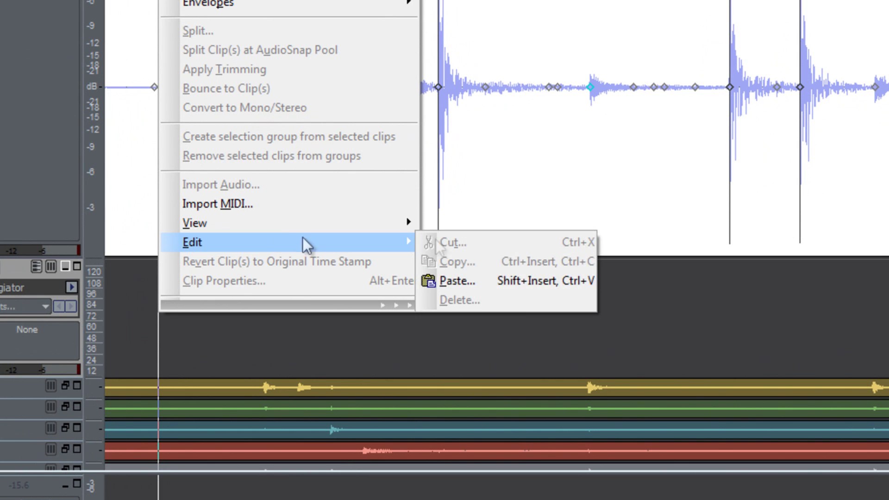
left_click(518, 276)
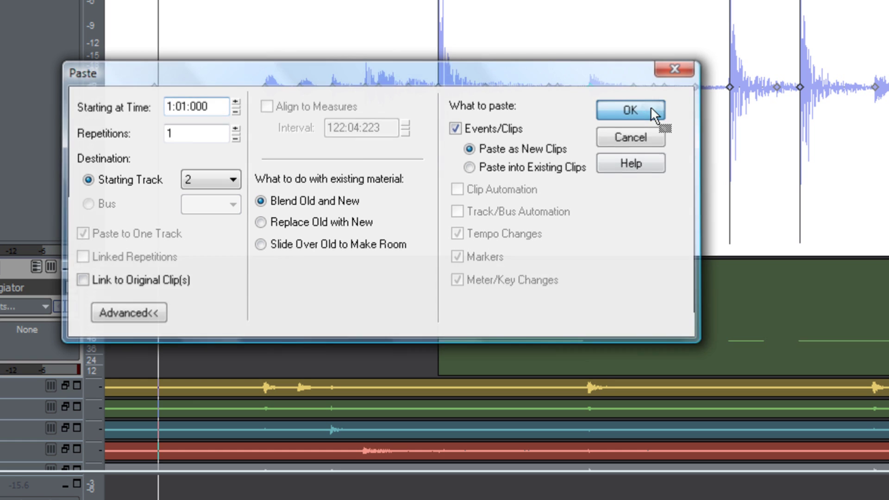
left_click(653, 112)
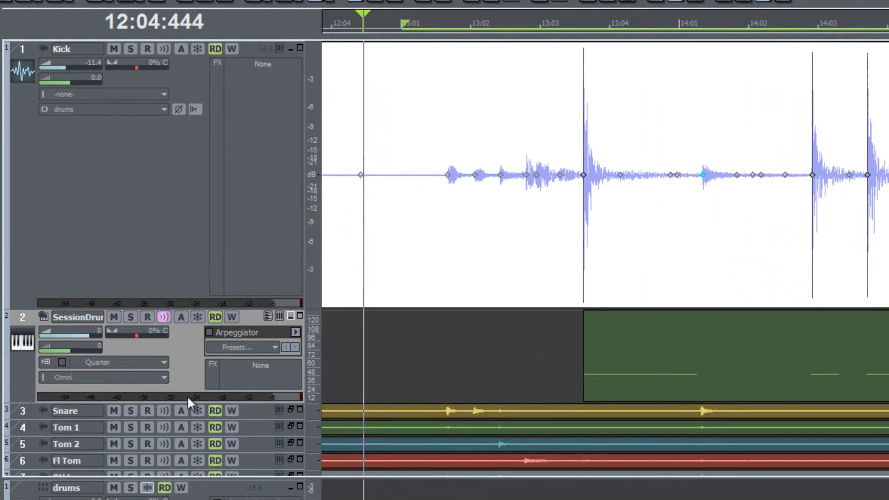
- Route the SessionDrummer track's output to the drums bus
left_click_drag(187, 404, 185, 424)
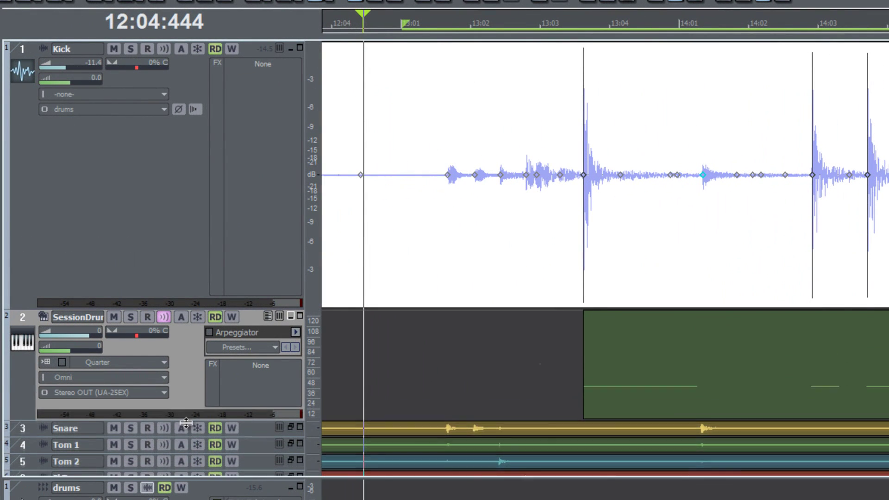
left_click(167, 397)
left_click(234, 478)
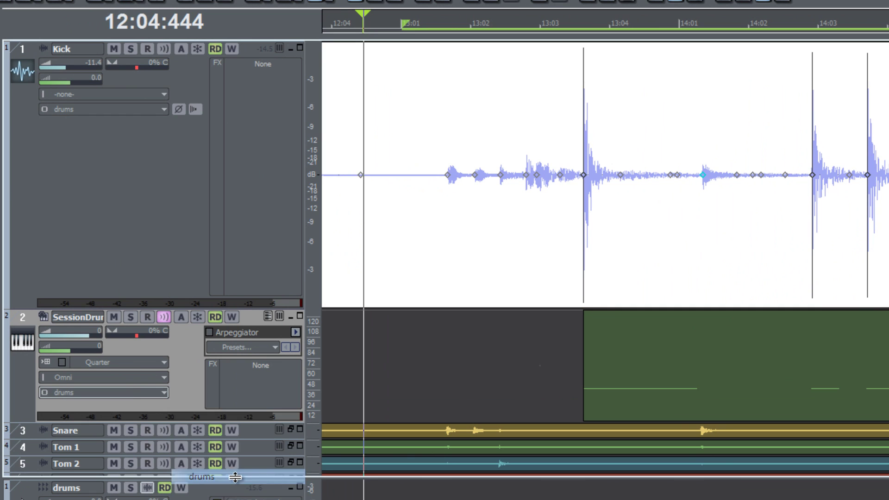
- Mute Kick, solo SessionDrummer, stop playback, and open its MIDI clip in Piano Roll
left_click(111, 46)
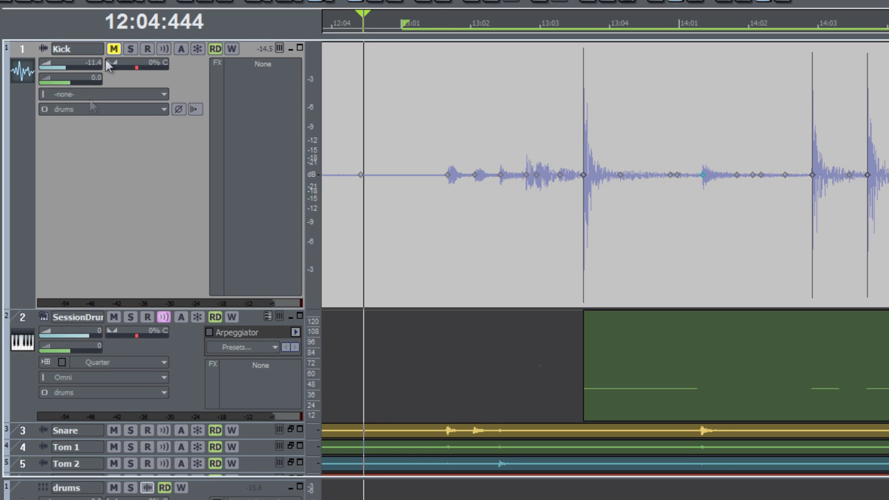
left_click(130, 317)
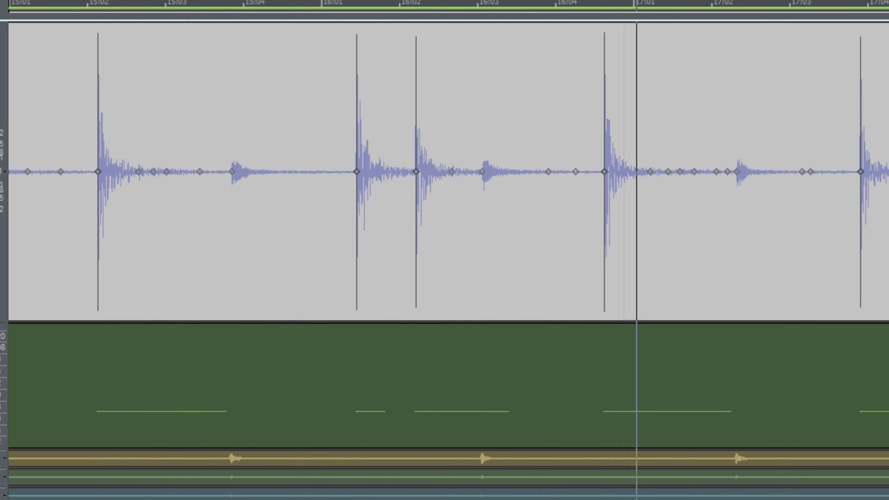
key("space")
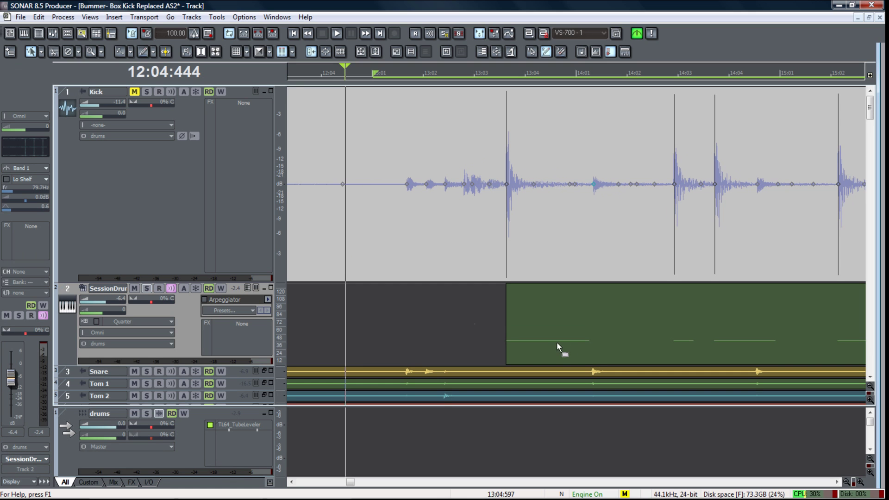
double_click(558, 346)
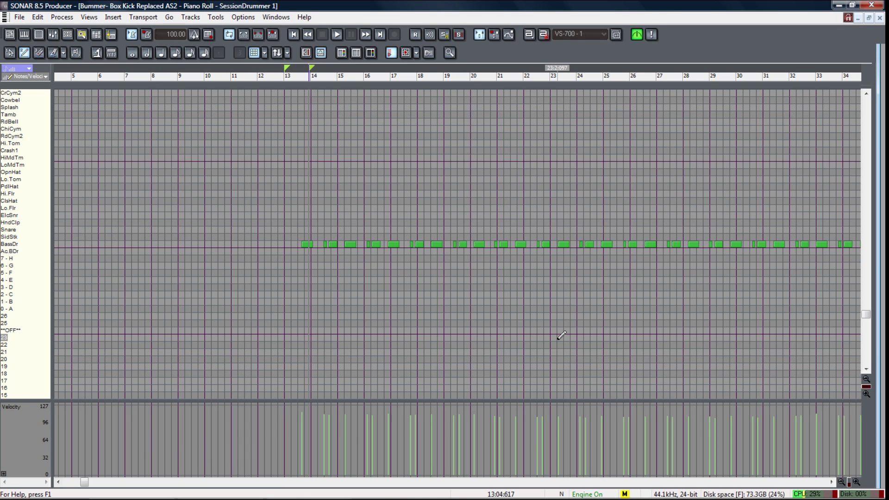
- Move the bar-15 BassDr note earlier to 15:02:000 and adjust its velocity
key("ctrl+Right")
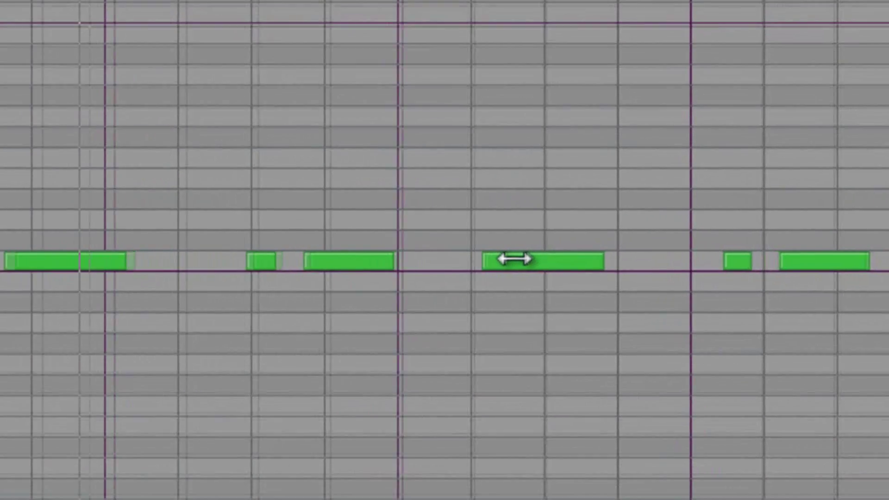
left_click(607, 243)
mouse_move(507, 259)
left_mouse_down()
mouse_move(596, 260)
mouse_move(519, 267)
left_mouse_up()
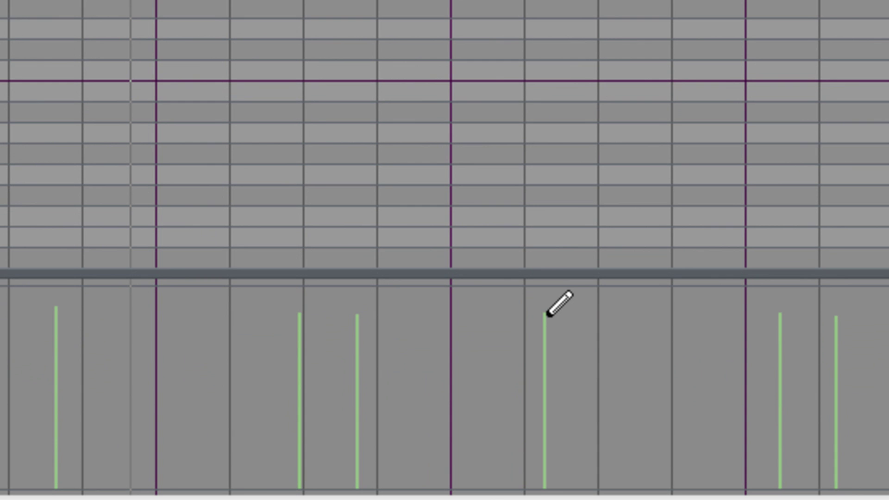
left_click(548, 314)
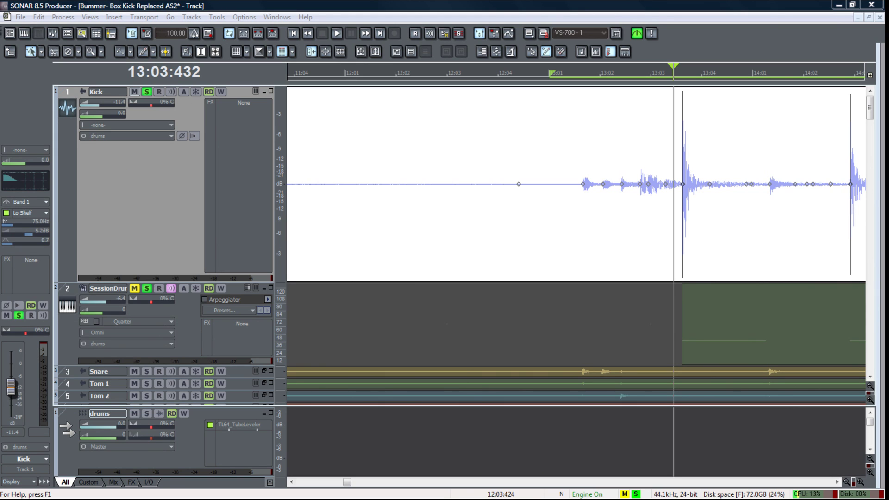
- Play the project and mute the original Kick during playback
key("space")
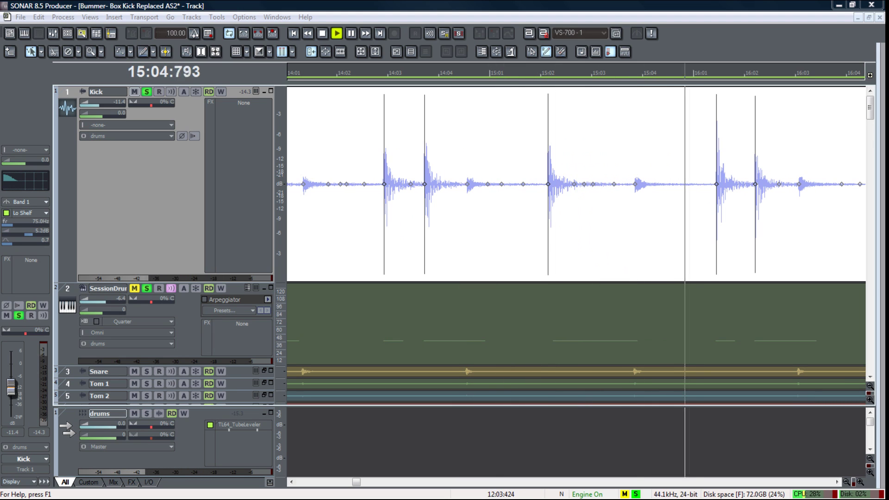
key("m")
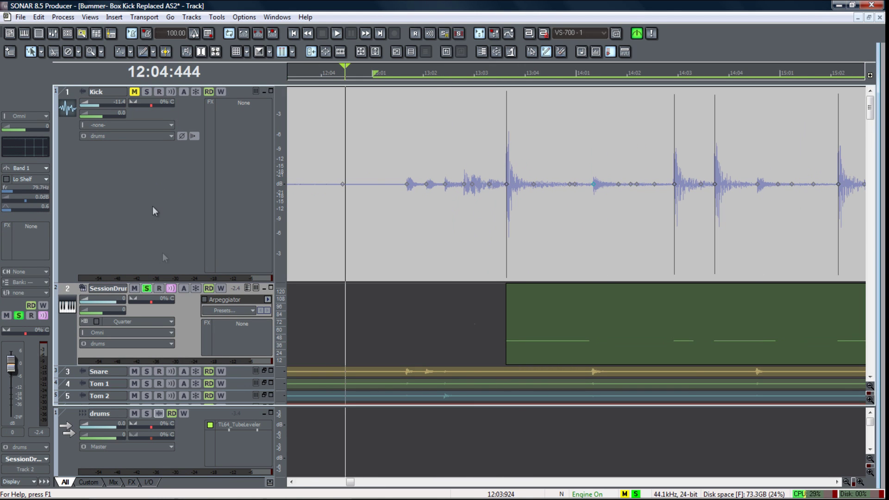
- Unsolo SessionDrummer and play the full mix with Kick still muted
left_click(147, 289)
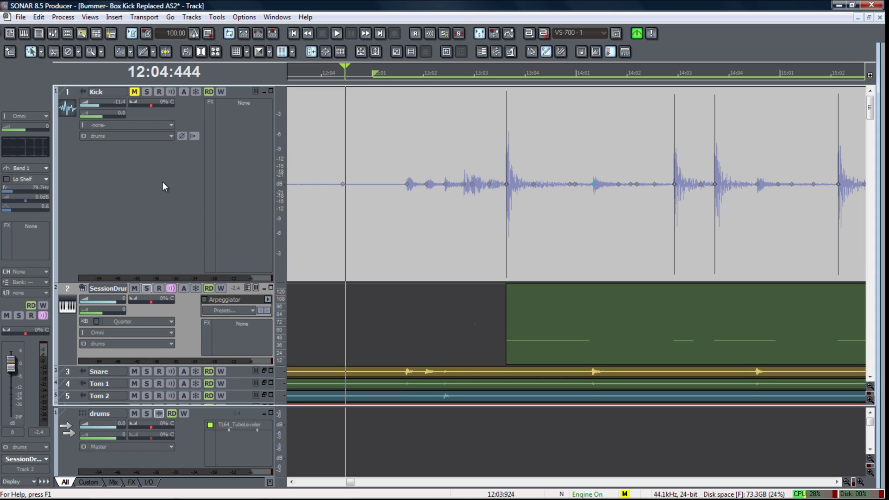
key("space")
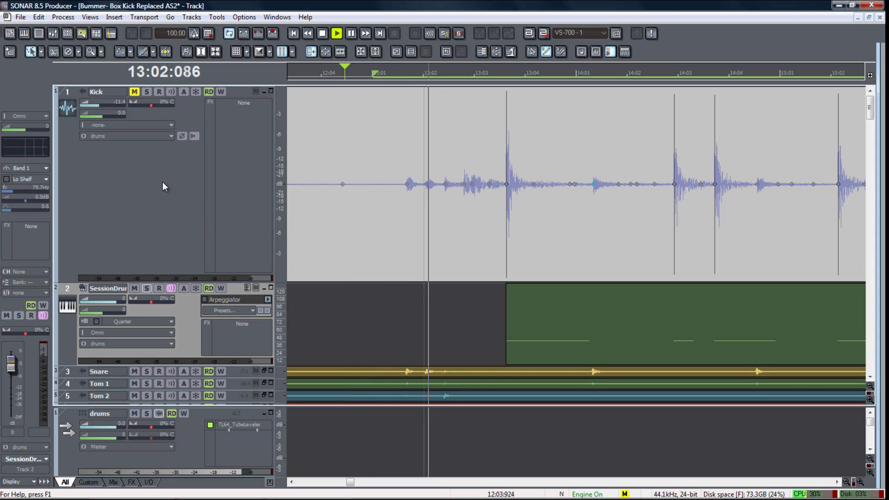